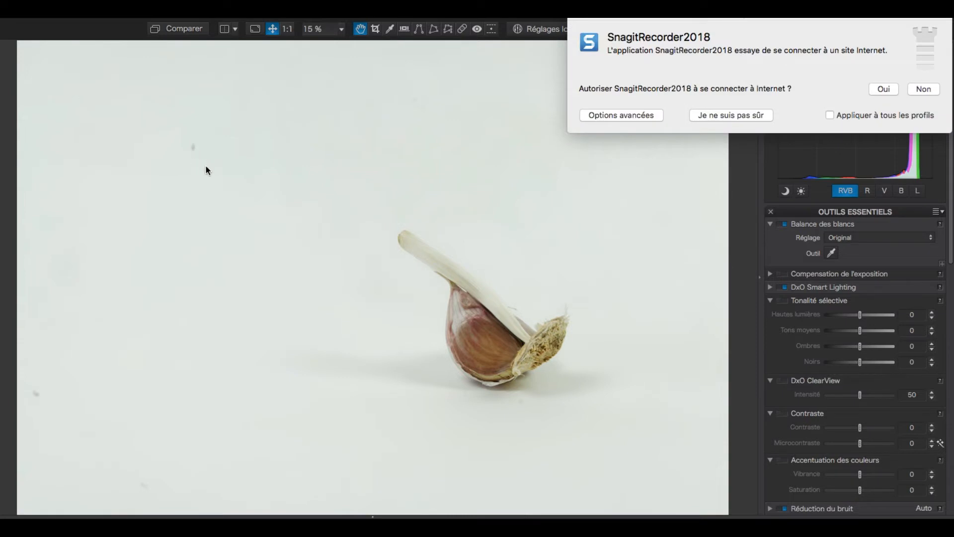
left_click(887, 89)
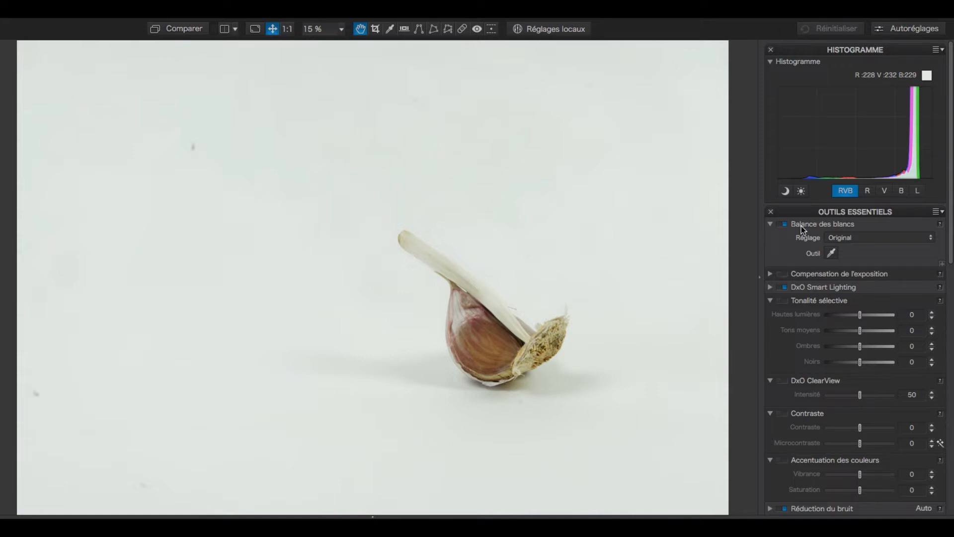
left_click(785, 224)
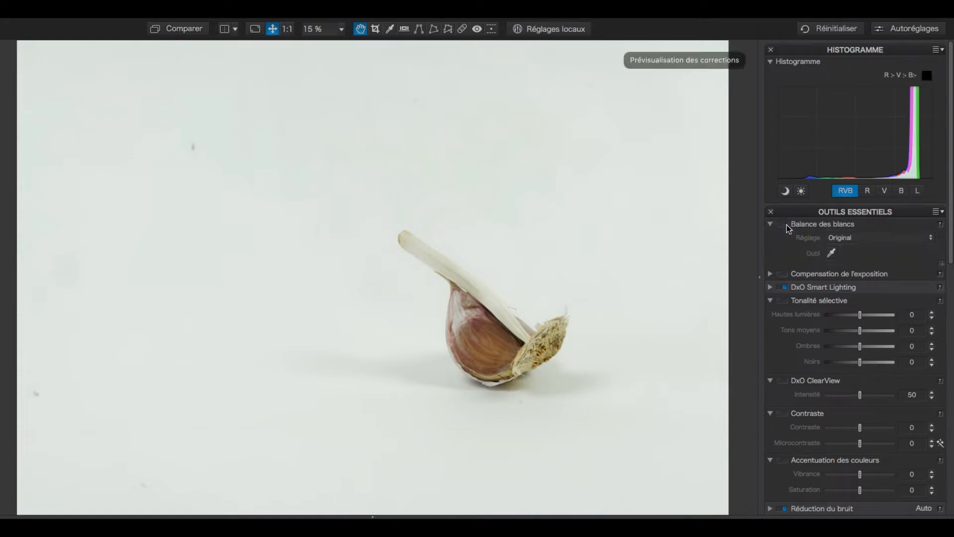
left_click(785, 224)
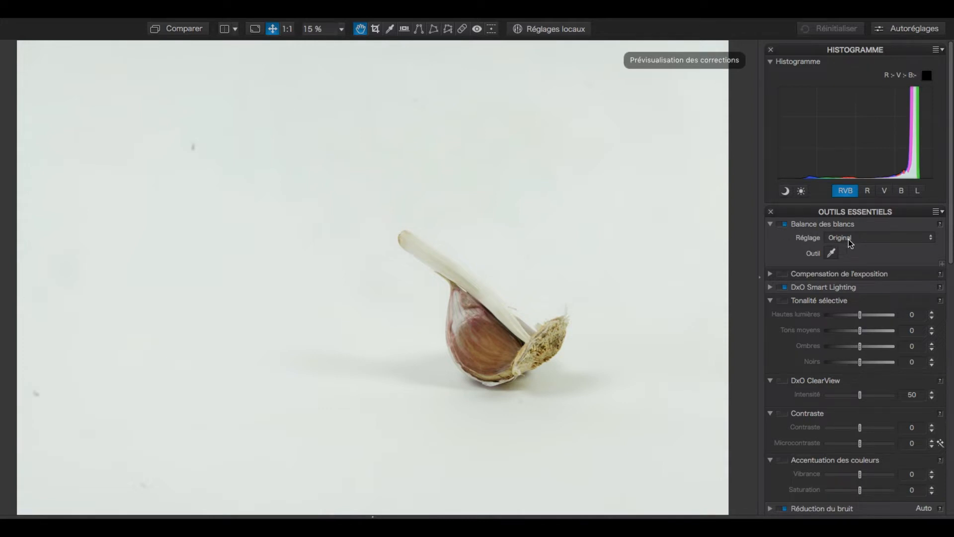
left_click(848, 240)
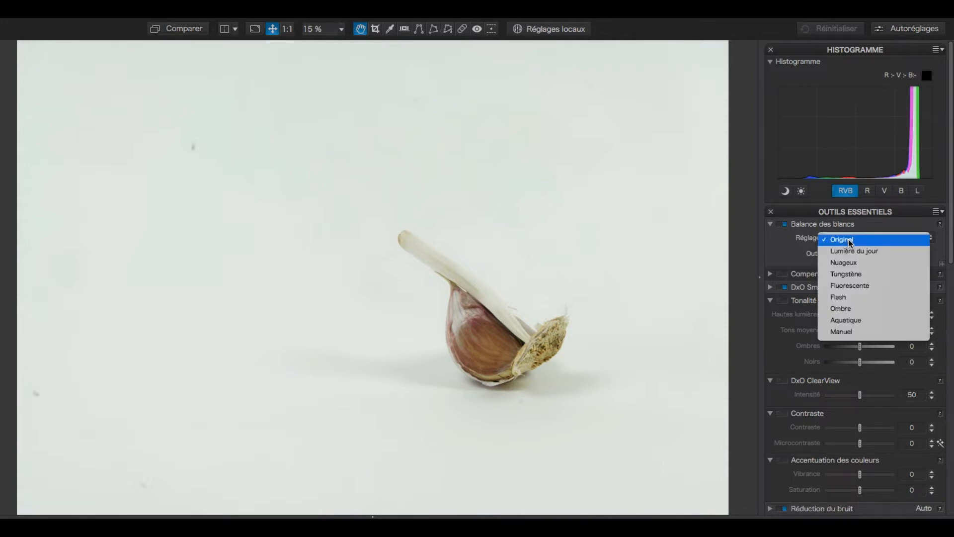
left_click(779, 242)
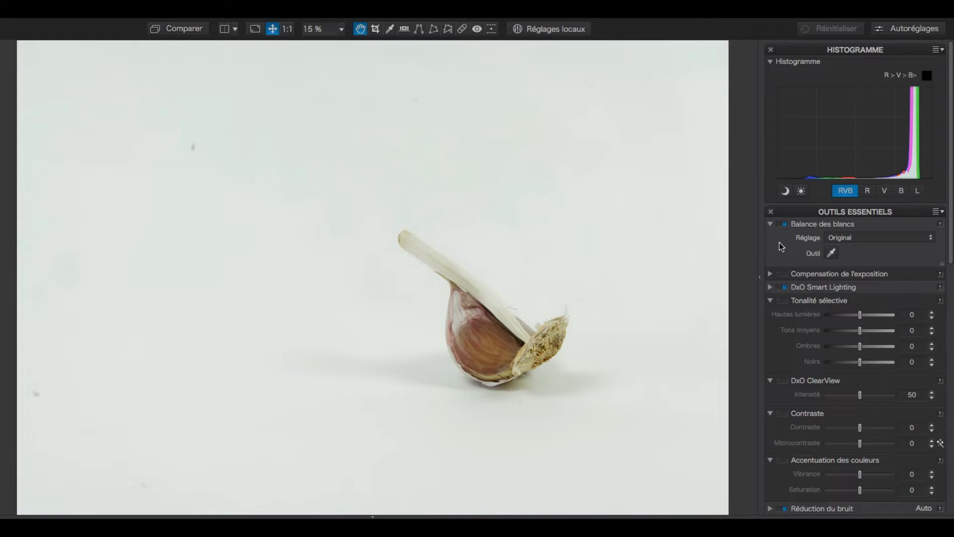
Neutralize the colour cast by sampling the background above the garlic clove with the white balance eyedropper
left_click(831, 254)
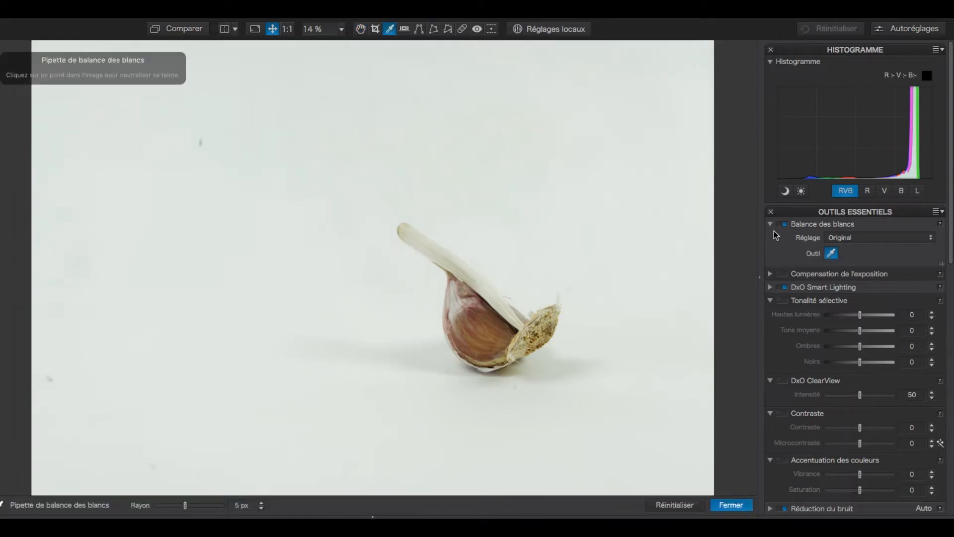
left_click(524, 217)
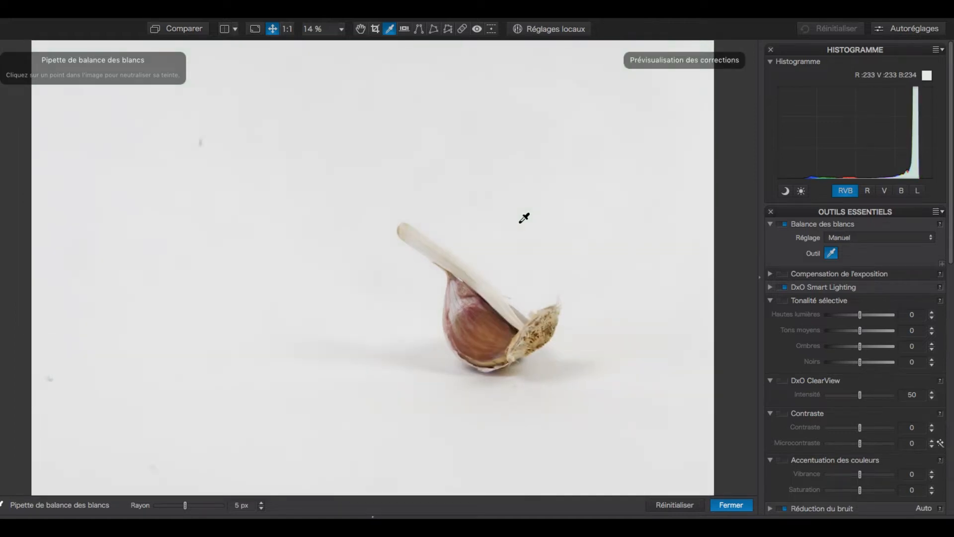
left_click(832, 254)
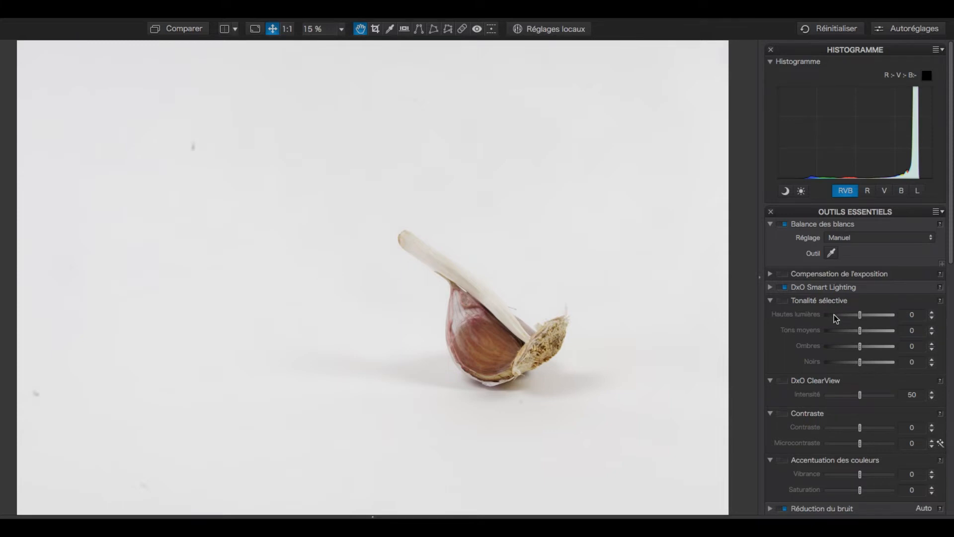
Set the highlights in the selective tone correction to 33 and compare the photo with its uncorrected version
left_click(860, 315)
left_click_drag(859, 315, 844, 315)
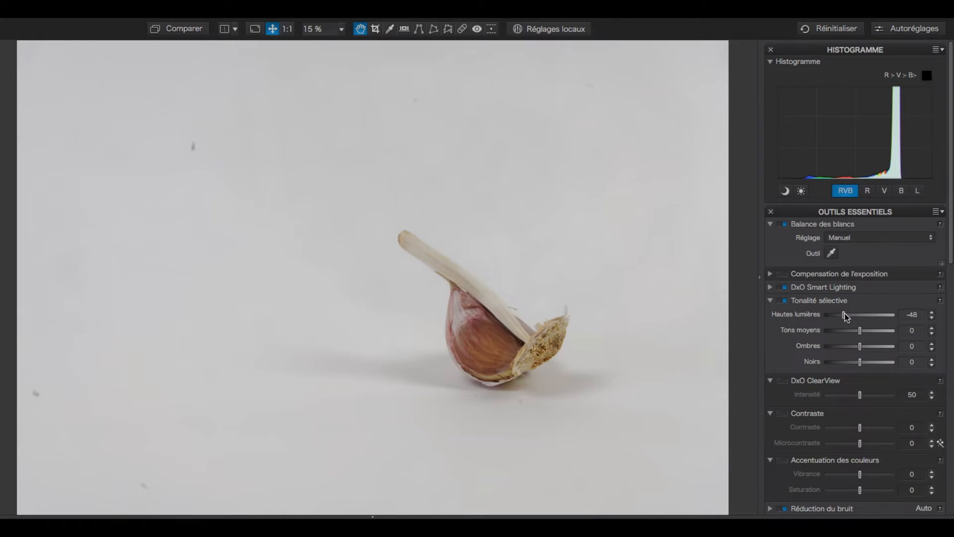
left_click_drag(842, 315, 860, 314)
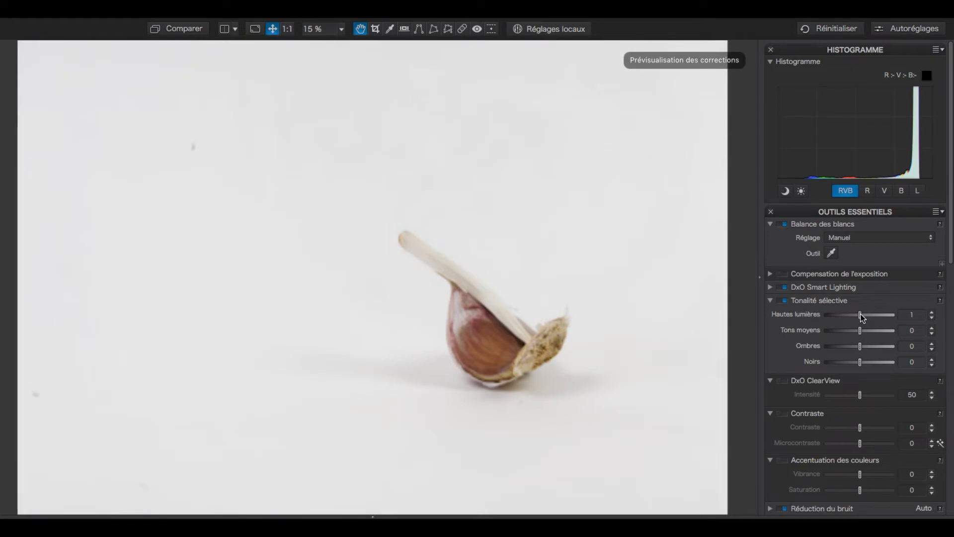
left_click_drag(861, 315, 879, 312)
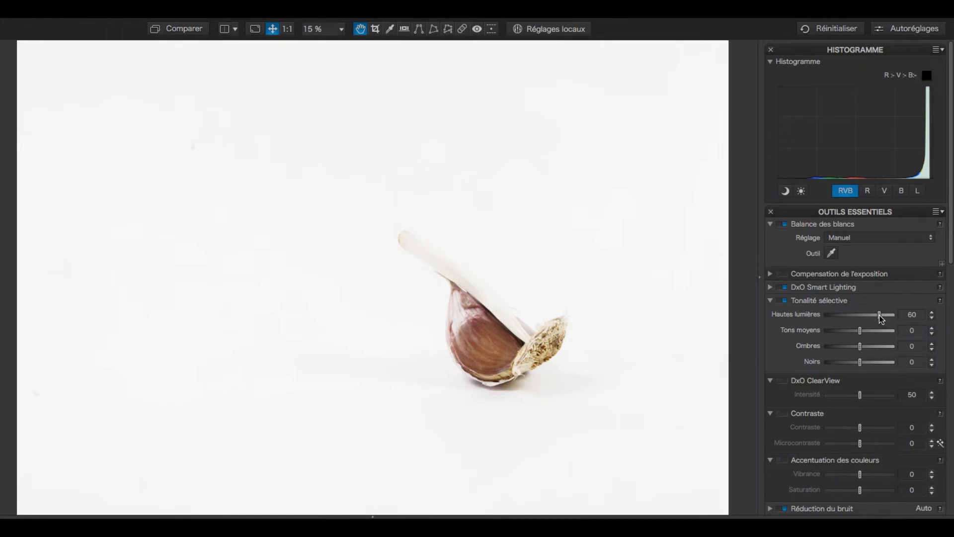
left_click_drag(879, 315, 870, 314)
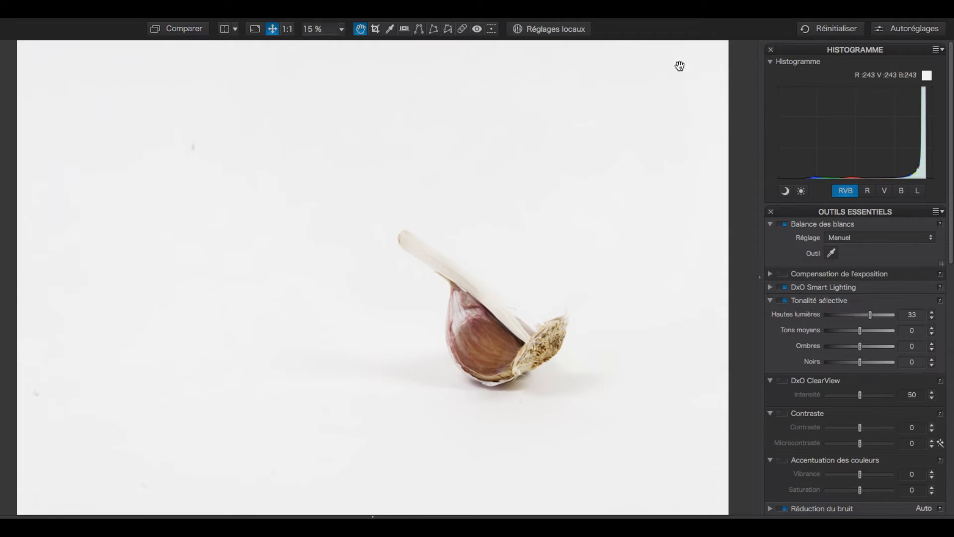
left_click(174, 29)
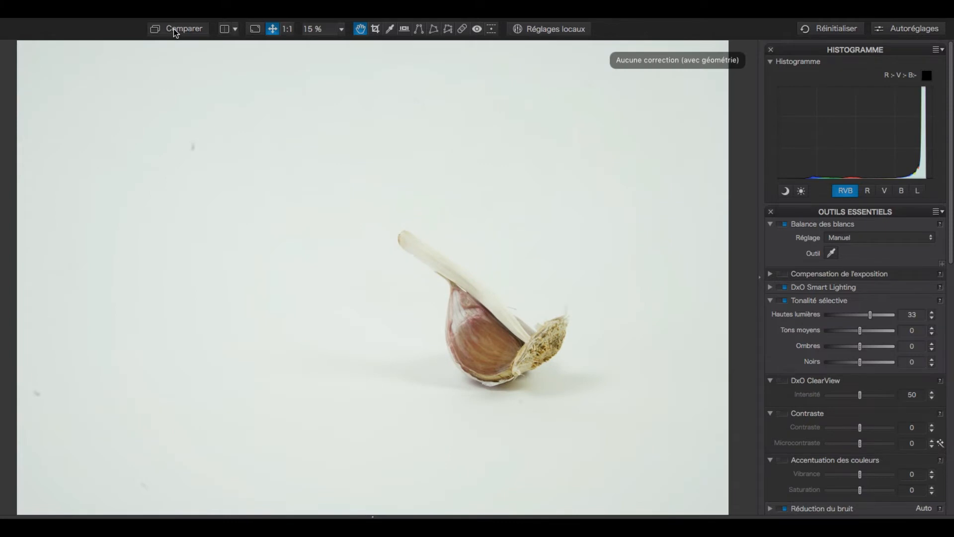
left_click(174, 28)
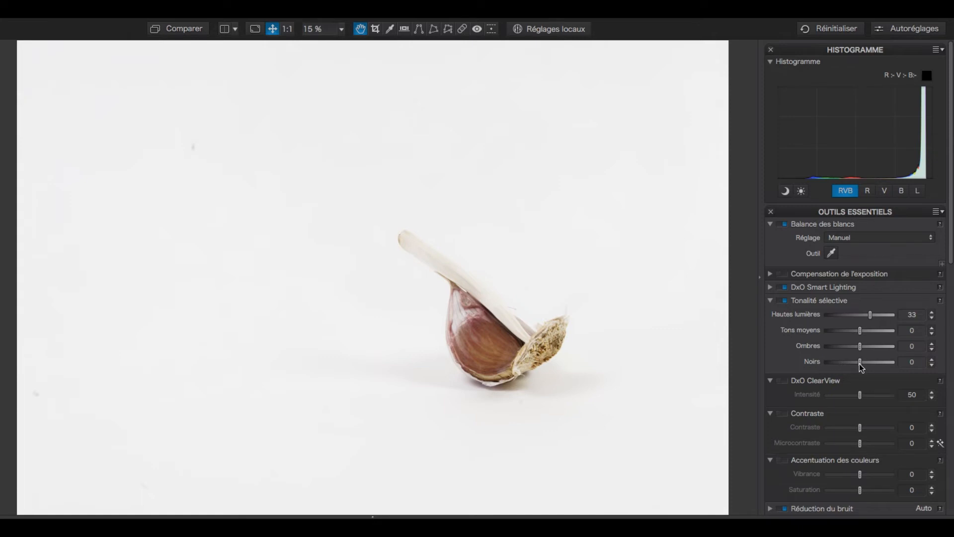
Try lowering the selective tone blacks to -100 and check the photo for clipped shadows and highlights
left_click_drag(860, 362, 846, 361)
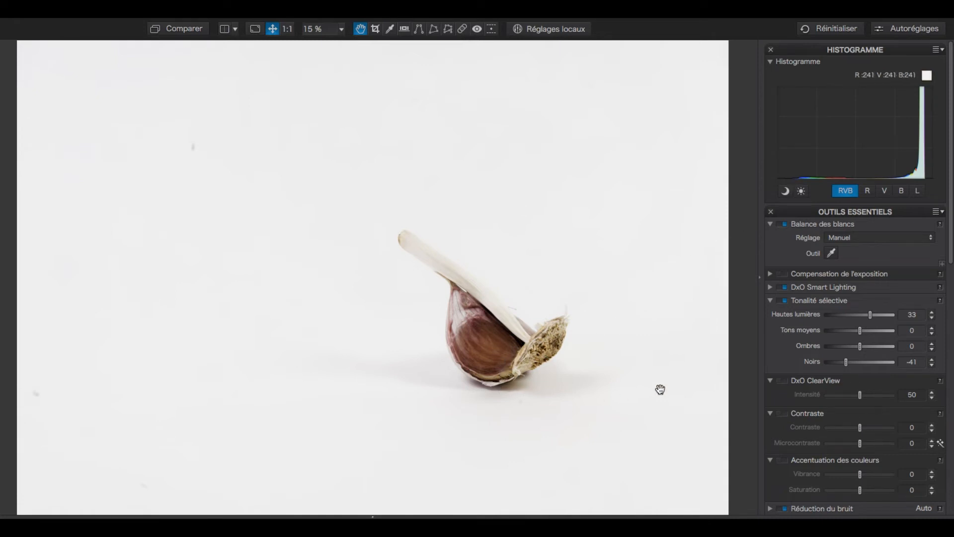
left_click_drag(845, 362, 834, 362)
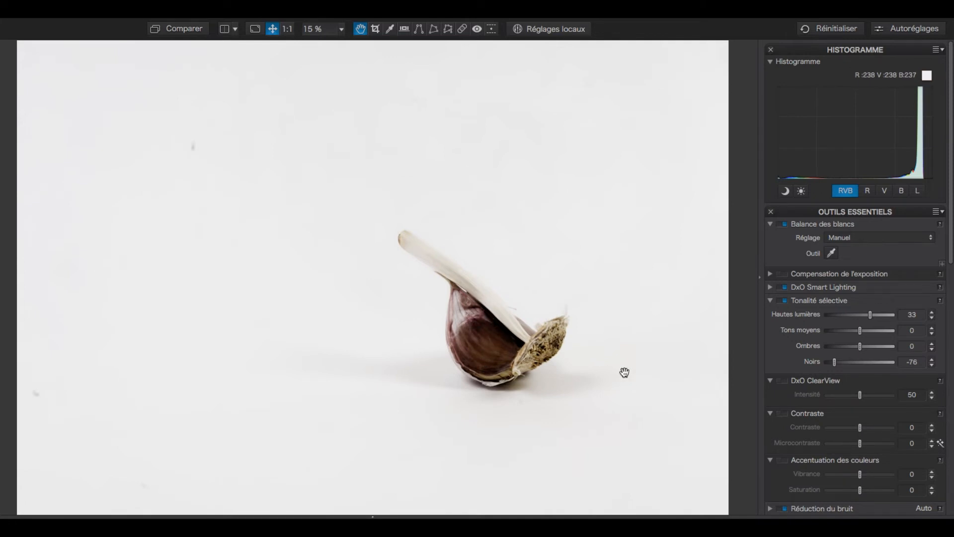
left_click_drag(835, 362, 847, 361)
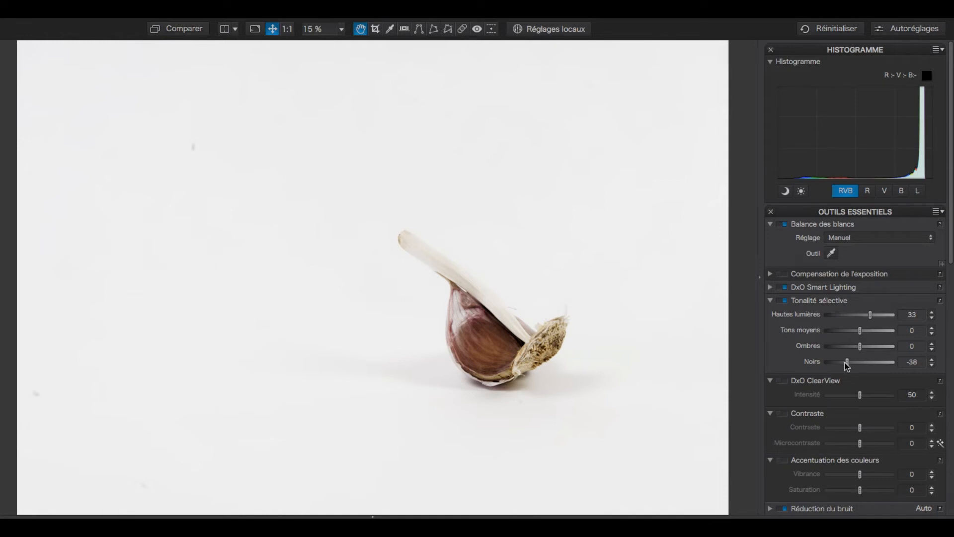
left_click_drag(847, 362, 823, 362)
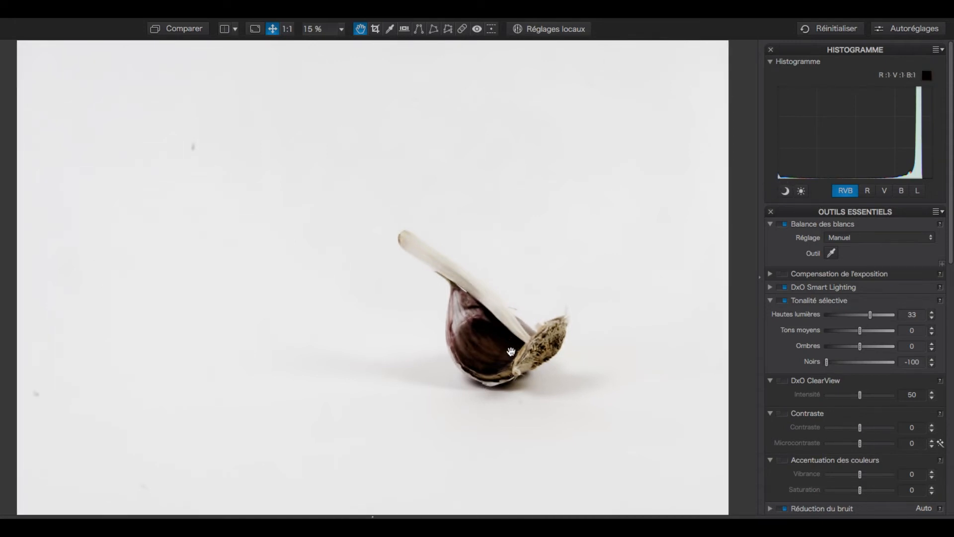
left_click(786, 191)
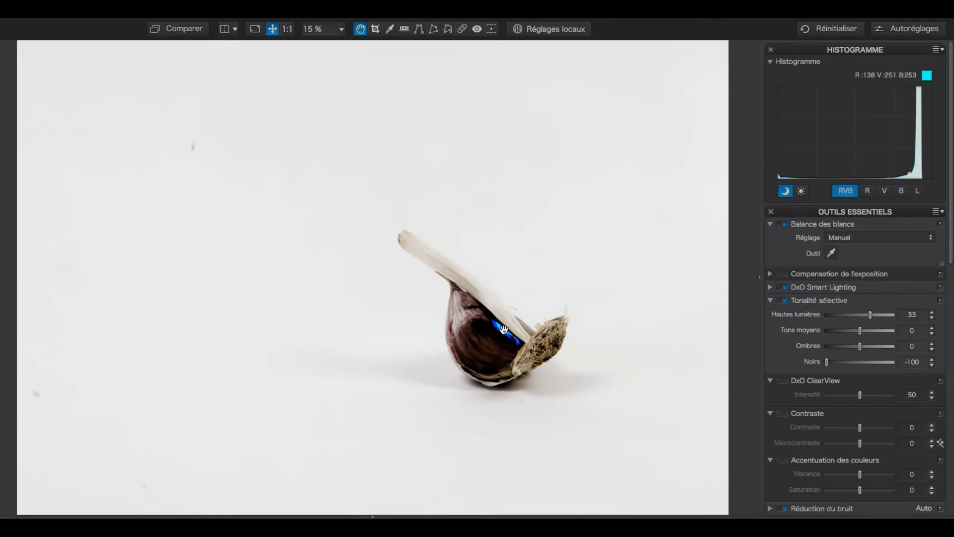
left_click(785, 190)
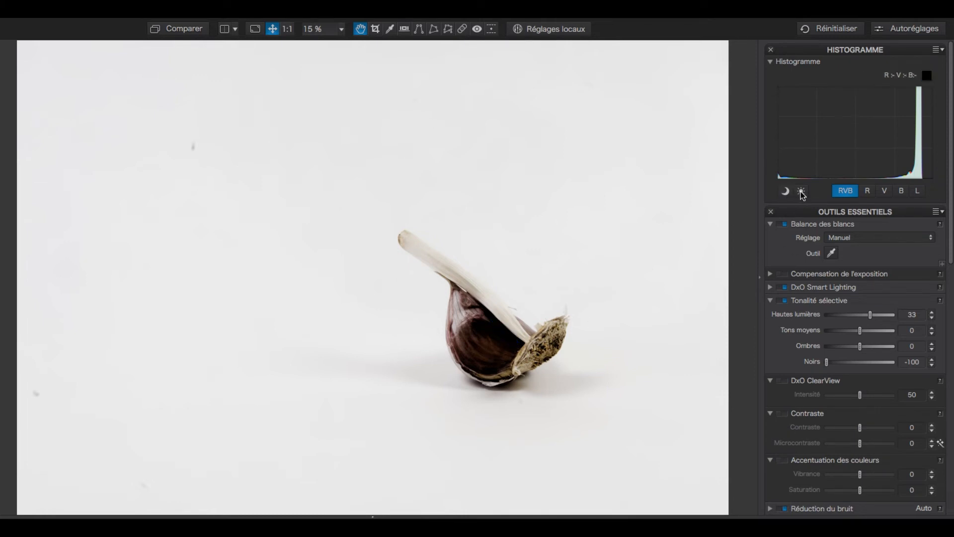
left_click(801, 192)
Set the selective tone blacks to -66 and check the garlic clove for clipped shadows
left_click_drag(826, 363, 838, 361)
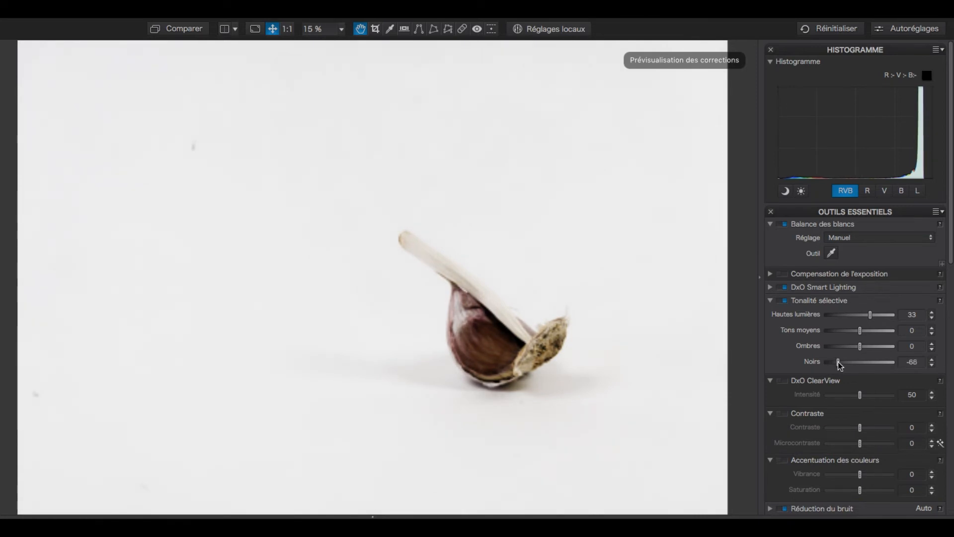
left_click(785, 190)
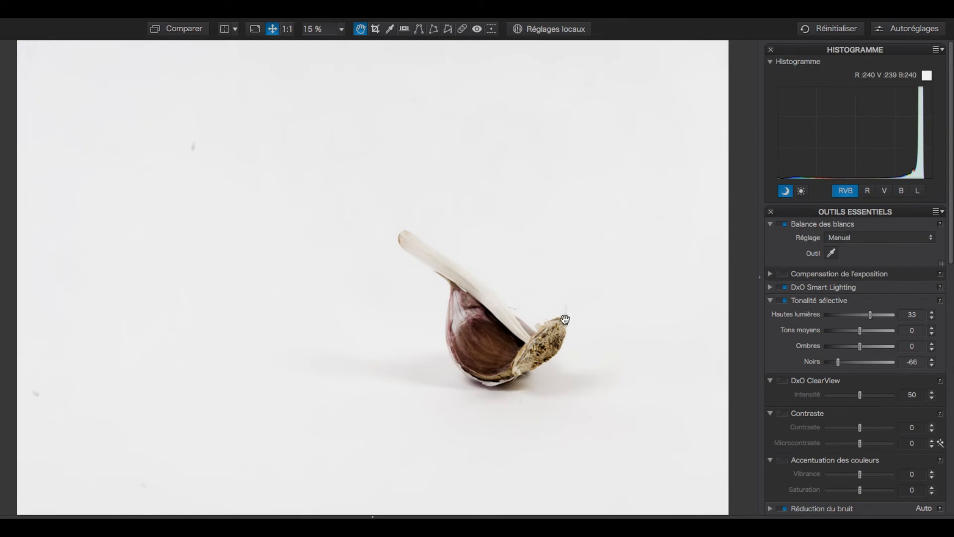
left_click(785, 191)
Darken the cast shadows on both sides of the garlic clove with two reduced-exposure local control points, and compare with the uncorrected photo
left_click(538, 29)
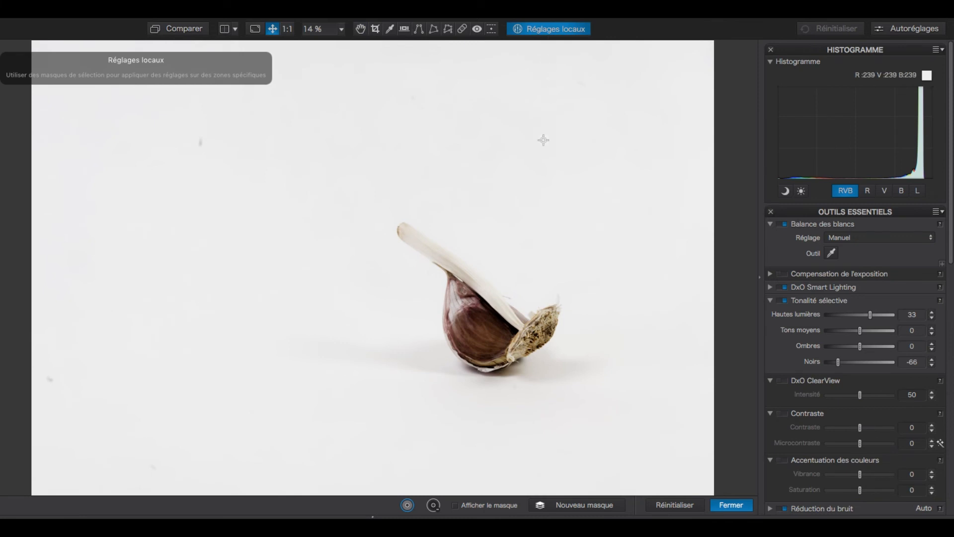
right_click(393, 344)
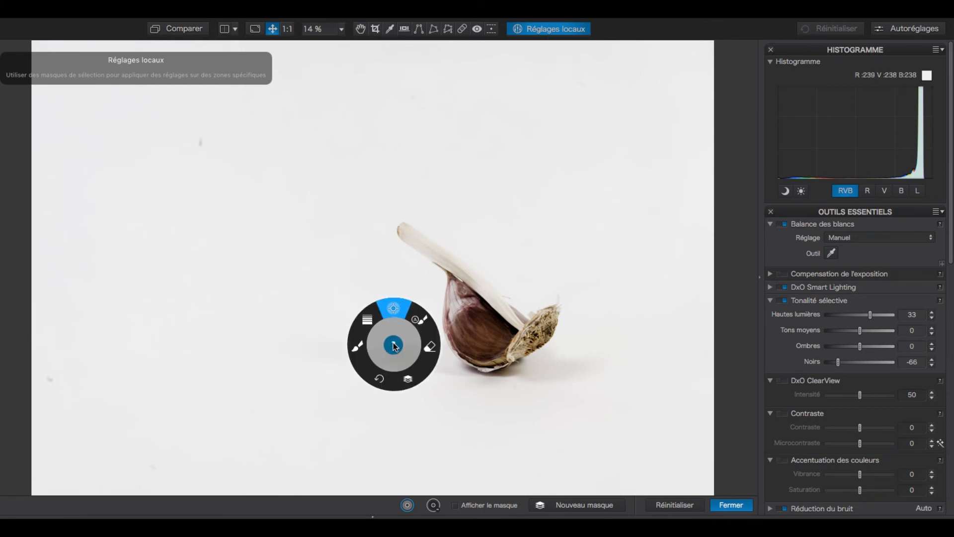
left_click(396, 307)
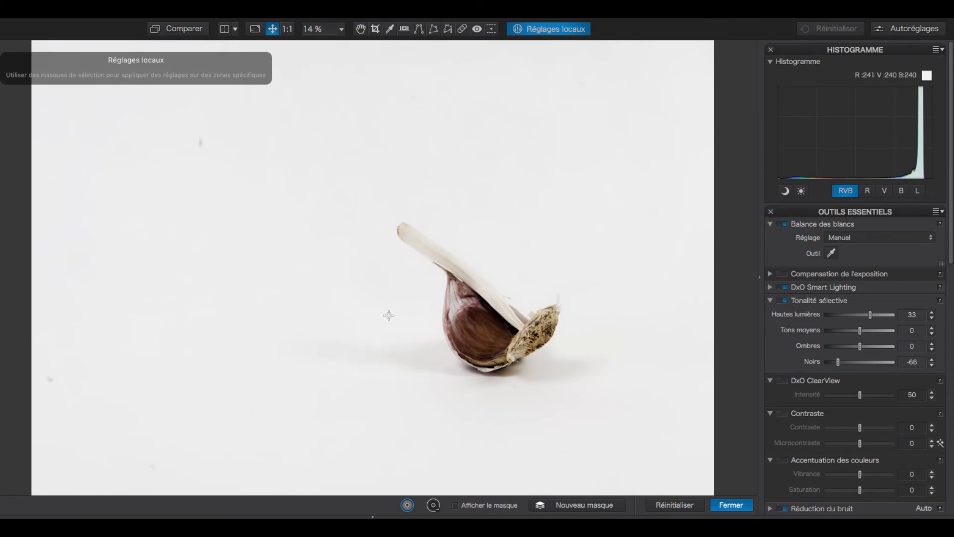
left_click(404, 353)
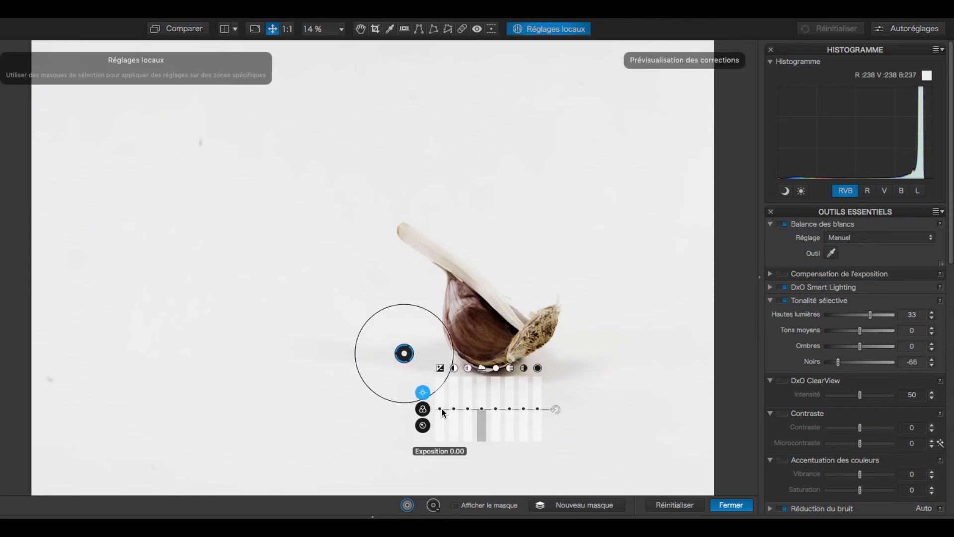
left_click_drag(439, 410, 441, 414)
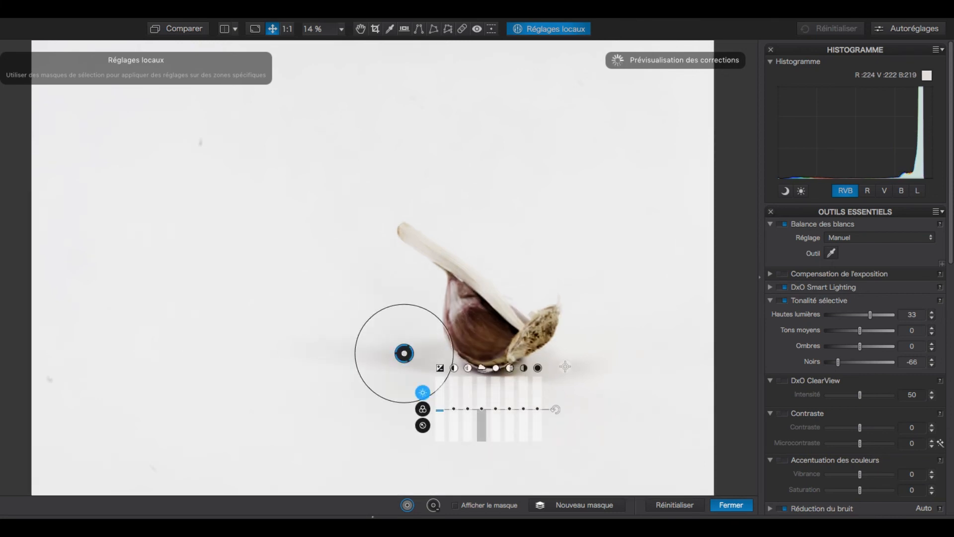
left_click(565, 368)
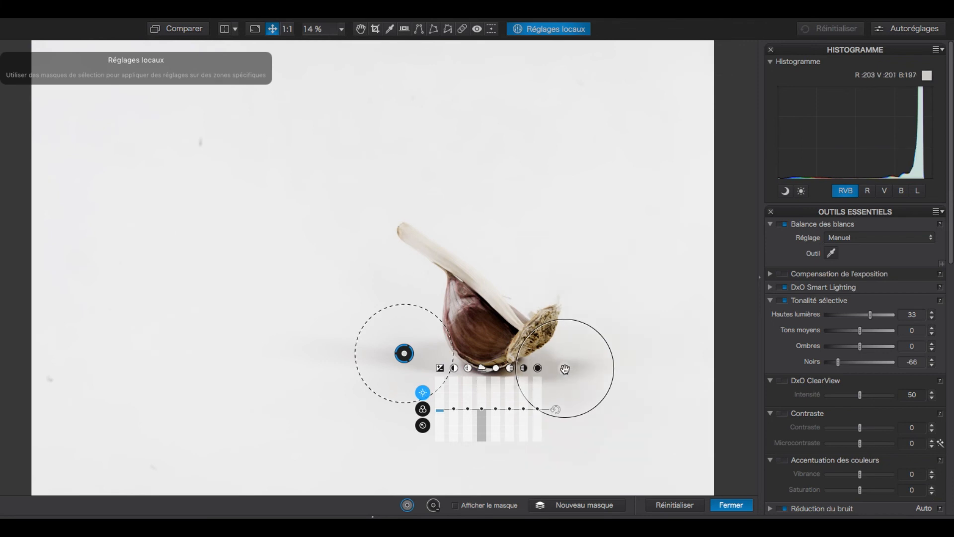
left_click(731, 505)
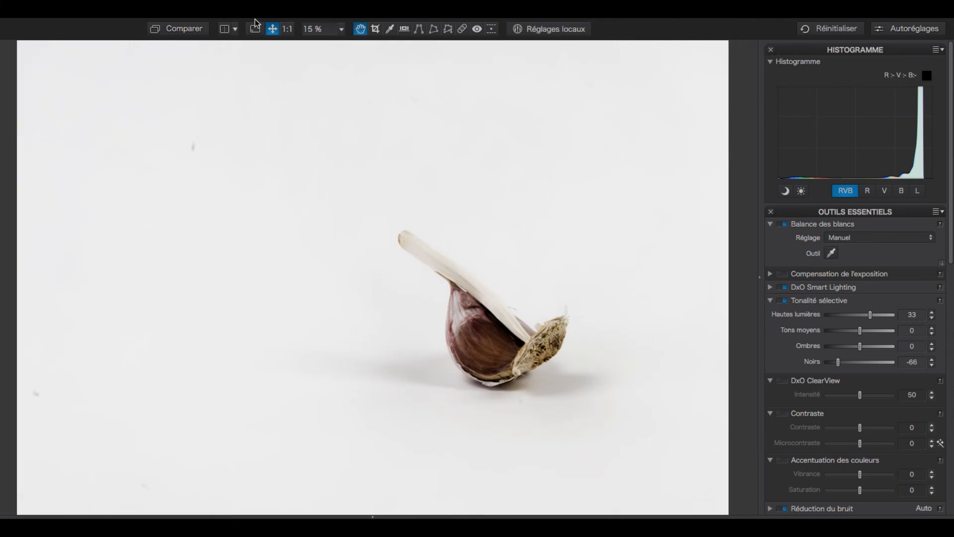
left_click(180, 28)
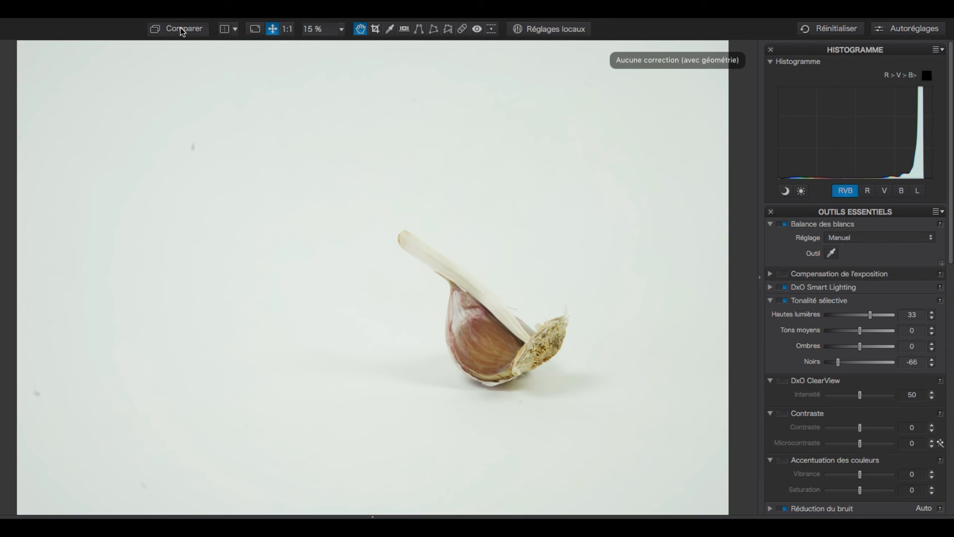
left_click(181, 27)
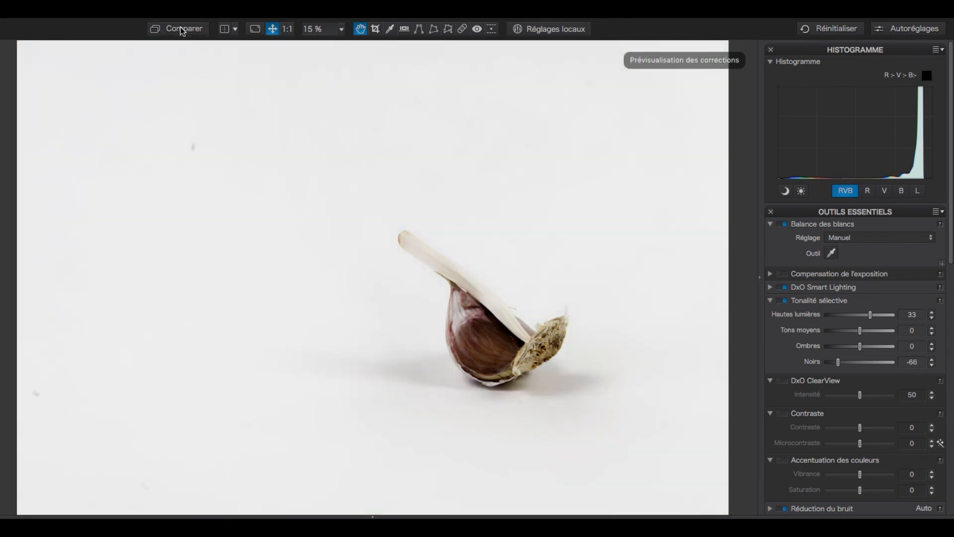